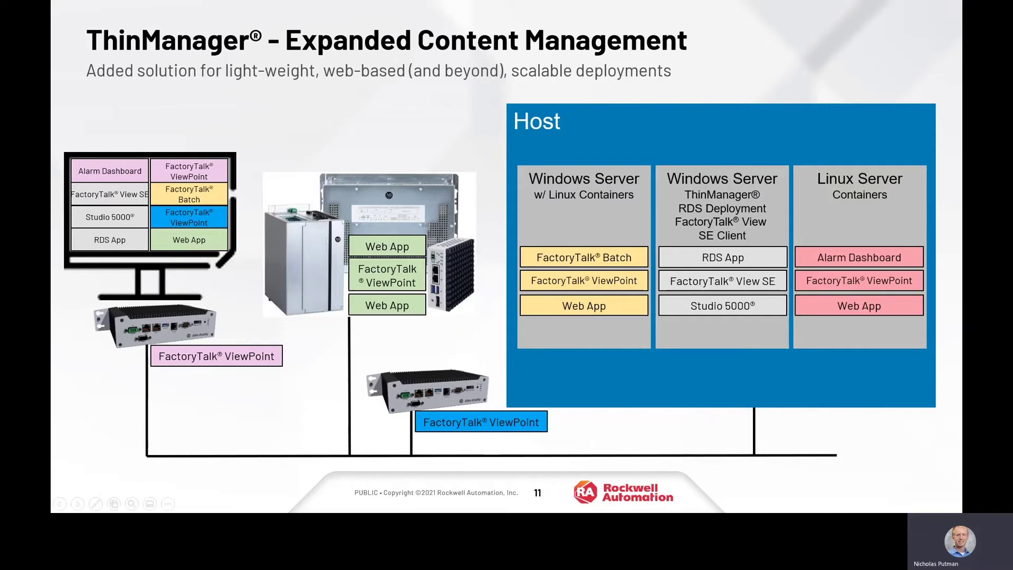
Leave the PowerPoint slideshow so ThinManager v12.0 with server RDS1 is on screen.
{"action": "key", "text": "alt+Tab"}
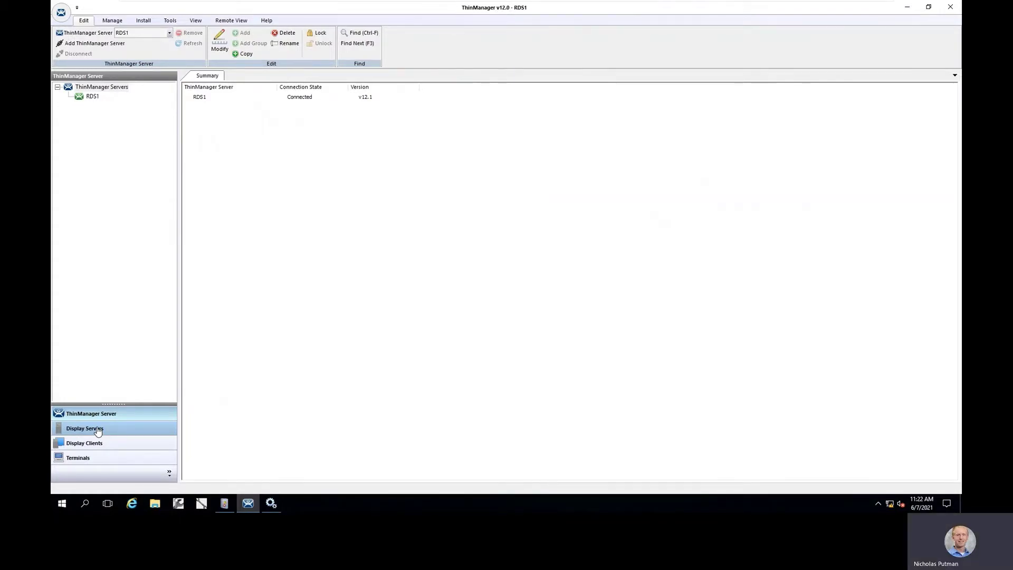
Expand Container Hosts under Display Servers, then expand Container Host under Display Clients to list its 7 clients.
{"action": "left_click", "coordinate": [97, 431]}
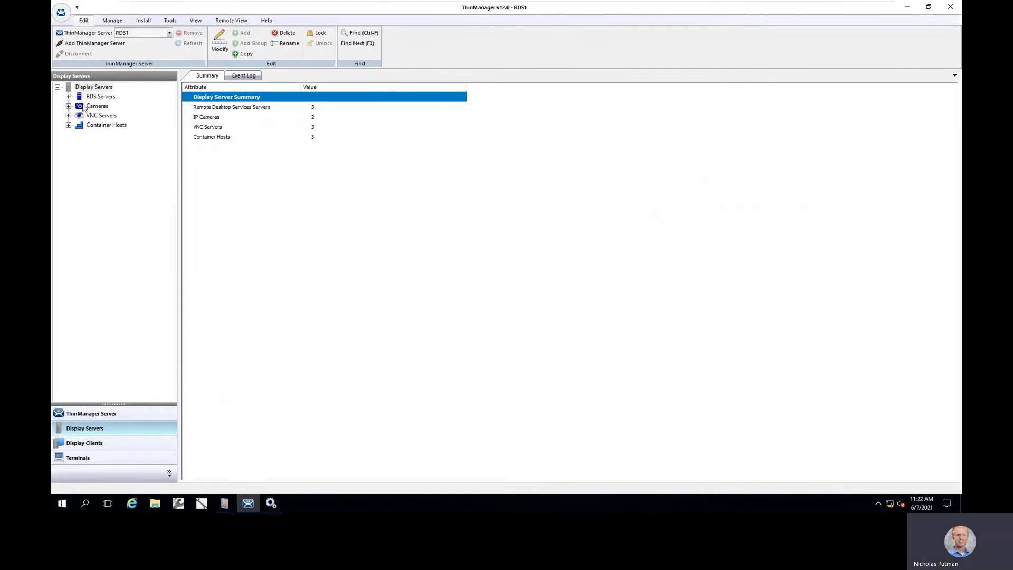
{"action": "left_click", "coordinate": [68, 125]}
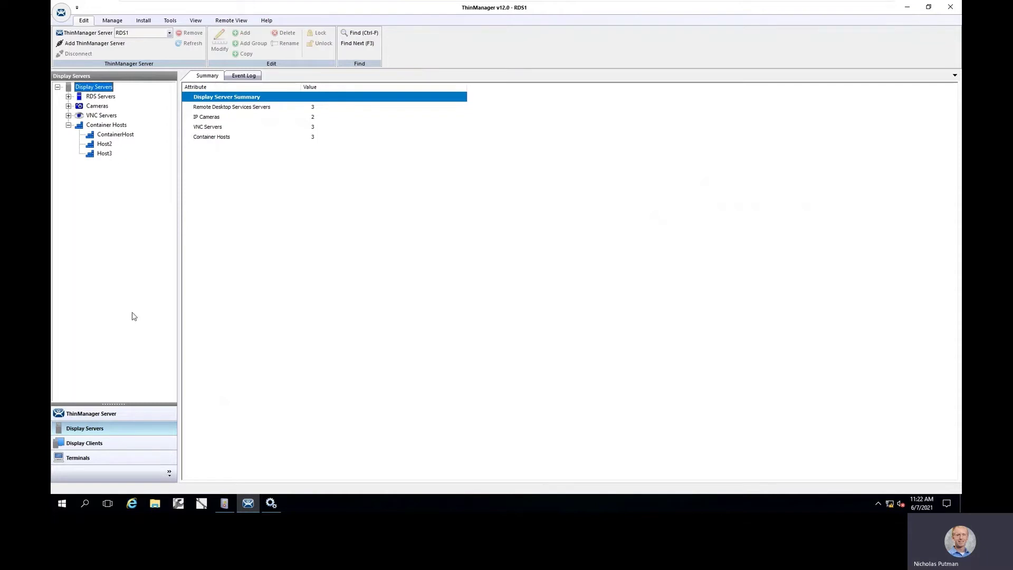
{"action": "left_click", "coordinate": [117, 446]}
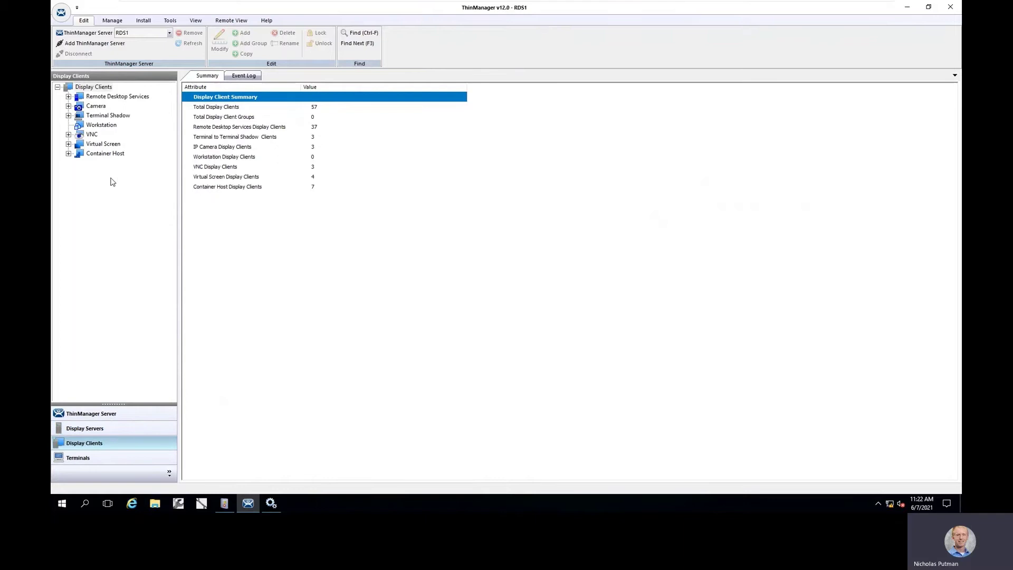
{"action": "left_click", "coordinate": [68, 153]}
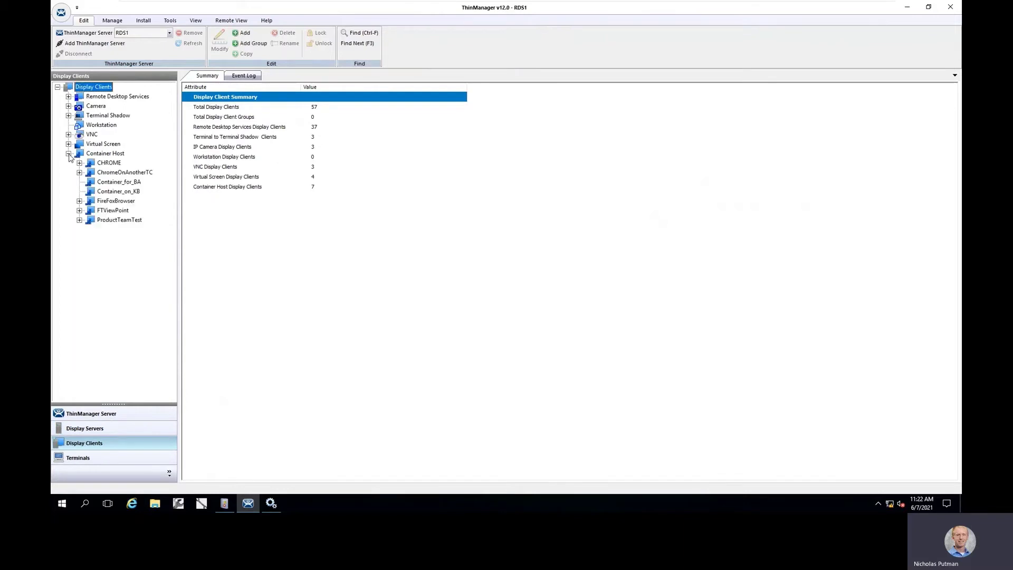
Add a new Container Host display client named 'Demo' and check that chrome is its container application.
{"action": "right_click", "coordinate": [113, 154]}
{"action": "left_click", "coordinate": [138, 156]}
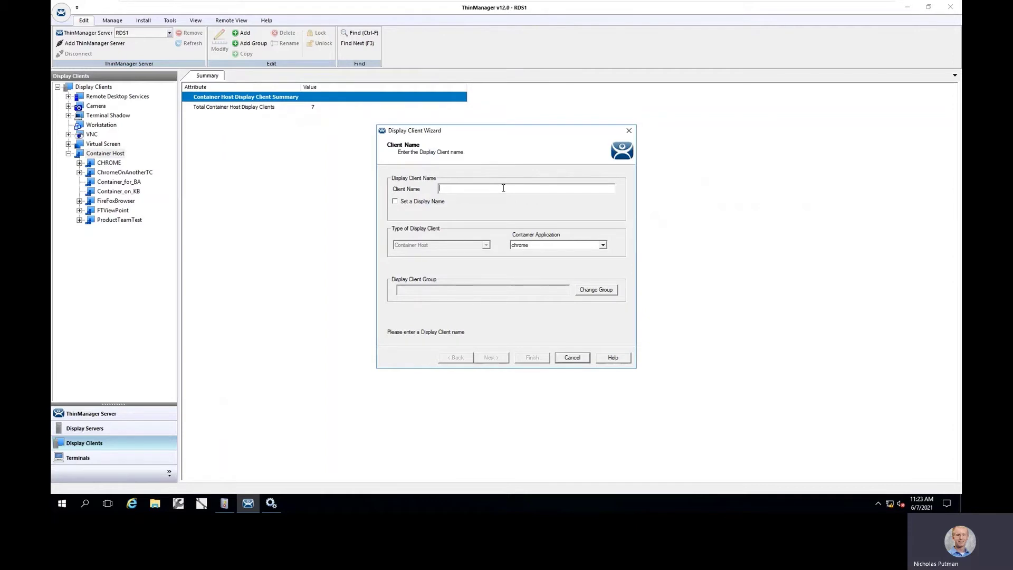
{"action": "type", "text": "Demo"}
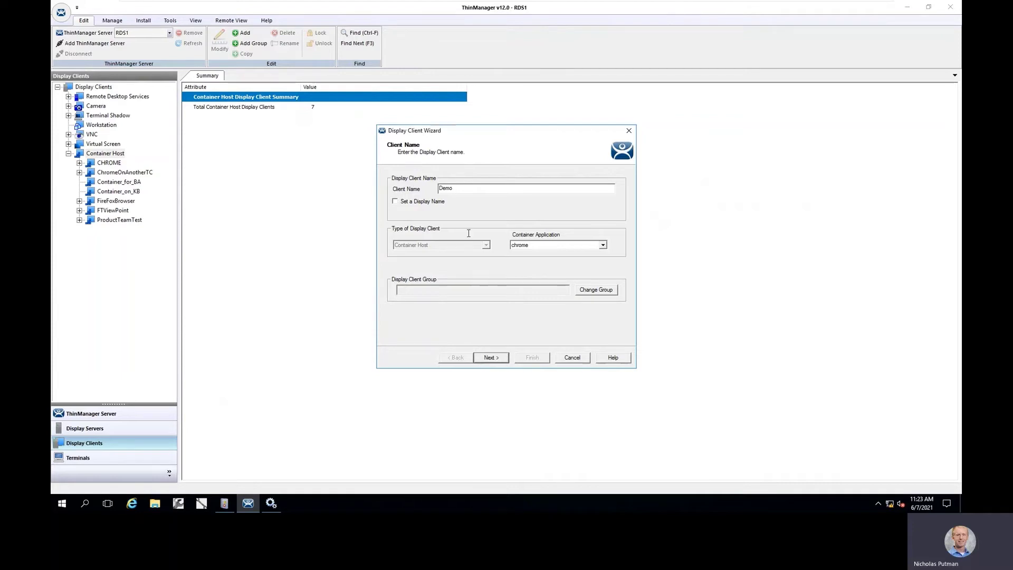
{"action": "left_click", "coordinate": [602, 246]}
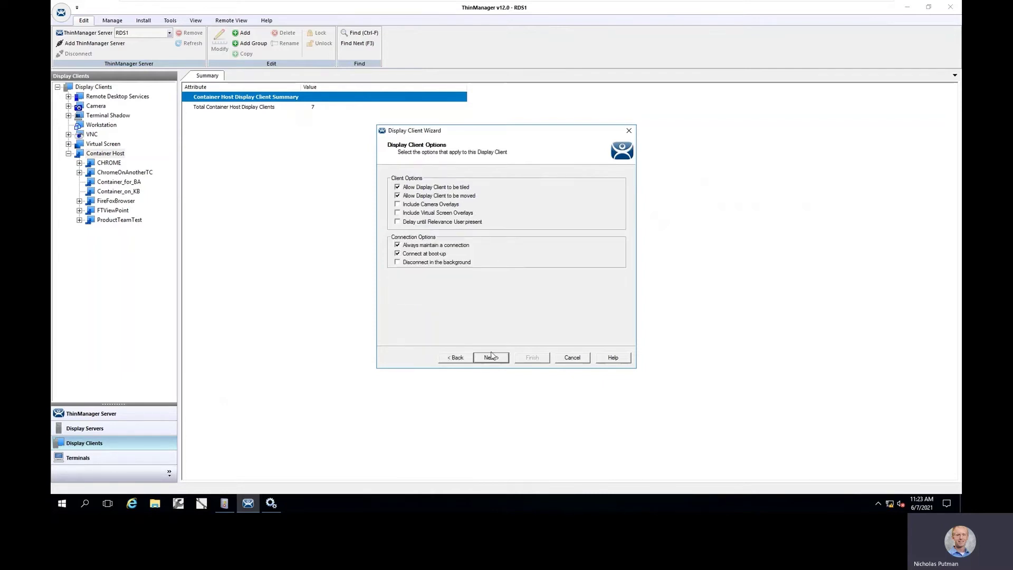
Accept Demo's default client, RDS/Workstation and resolution options to reach Select Container Hosts.
{"action": "left_click", "coordinate": [463, 358]}
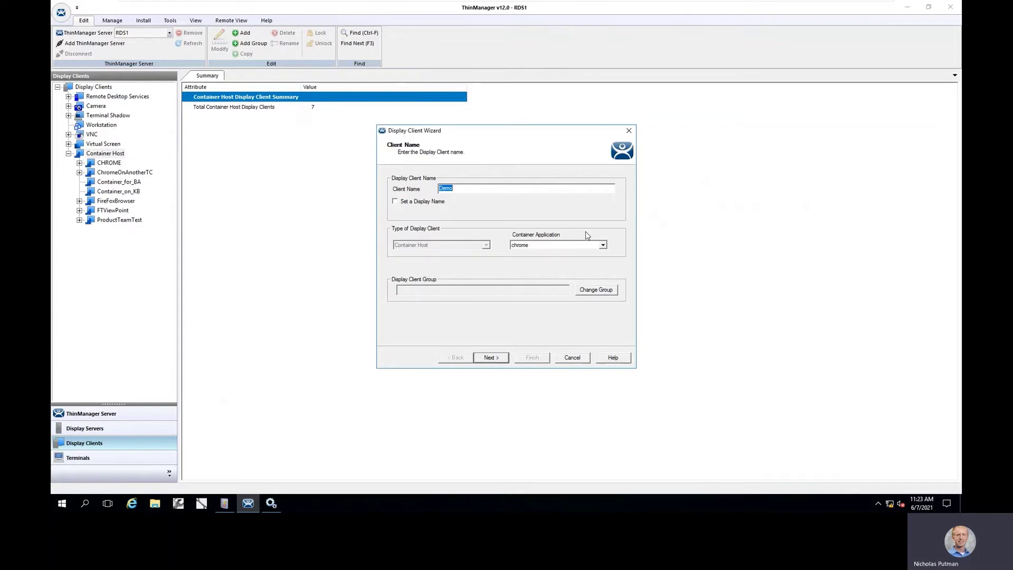
{"action": "left_click", "coordinate": [491, 357]}
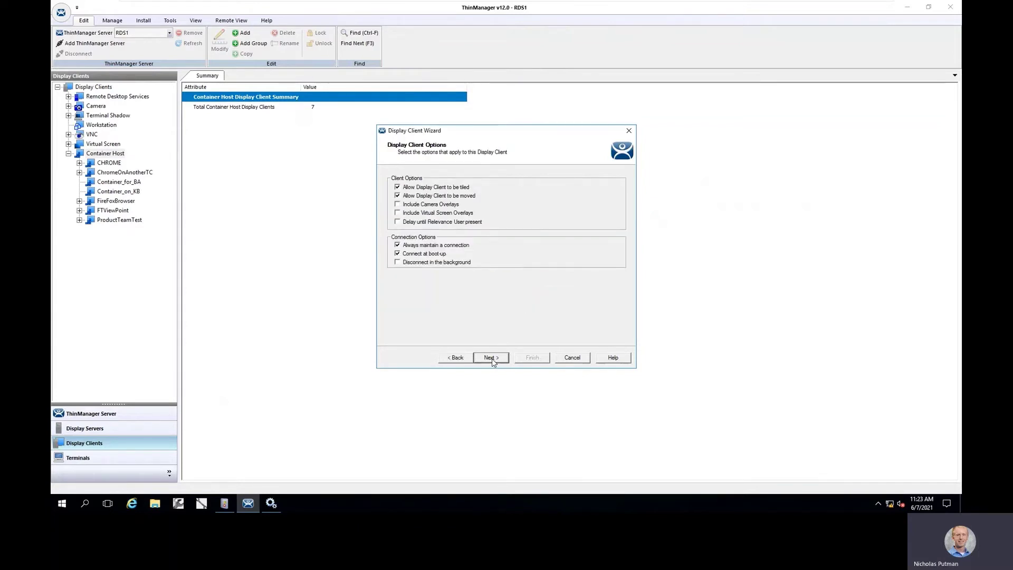
{"action": "left_click", "coordinate": [490, 357]}
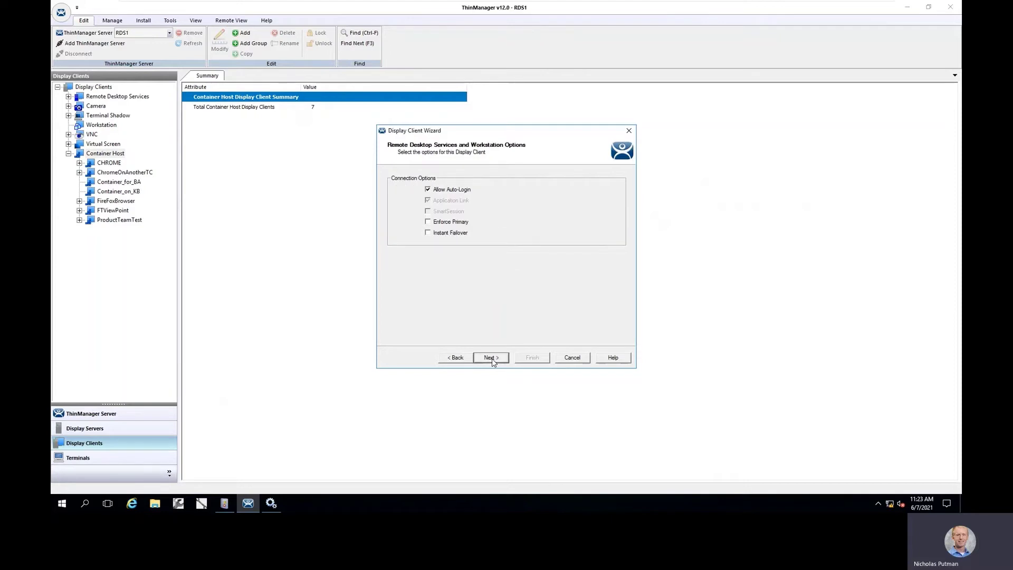
{"action": "left_click", "coordinate": [491, 357]}
{"action": "left_click", "coordinate": [491, 358]}
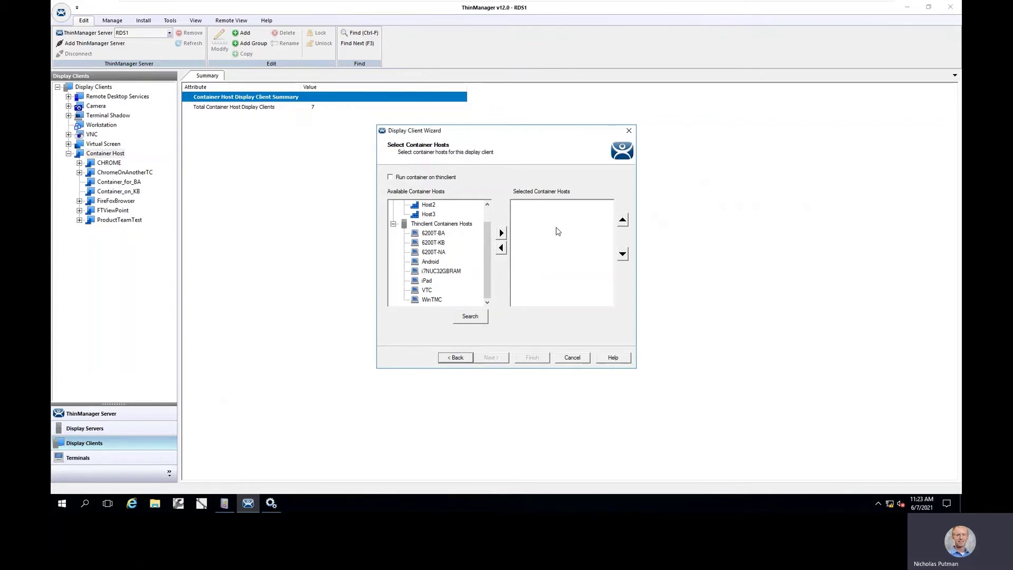
Set the Demo container to run on the thin client and proceed to Container Properties.
{"action": "mouse_move", "coordinate": [490, 252]}
{"action": "left_mouse_down"}
{"action": "mouse_move", "coordinate": [487, 230]}
{"action": "mouse_move", "coordinate": [490, 246]}
{"action": "left_mouse_up"}
{"action": "left_click", "coordinate": [391, 178]}
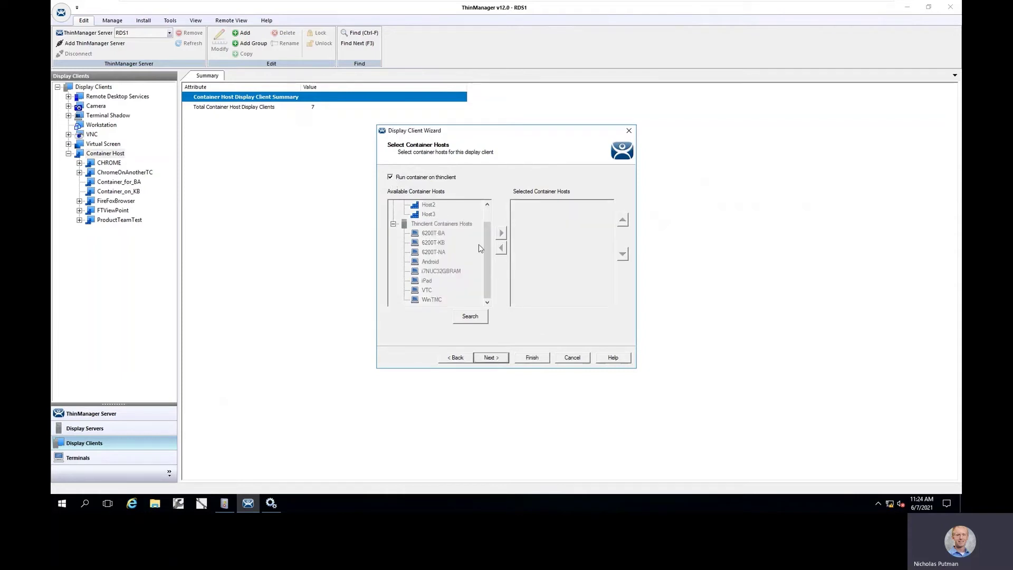
{"action": "left_click", "coordinate": [501, 361]}
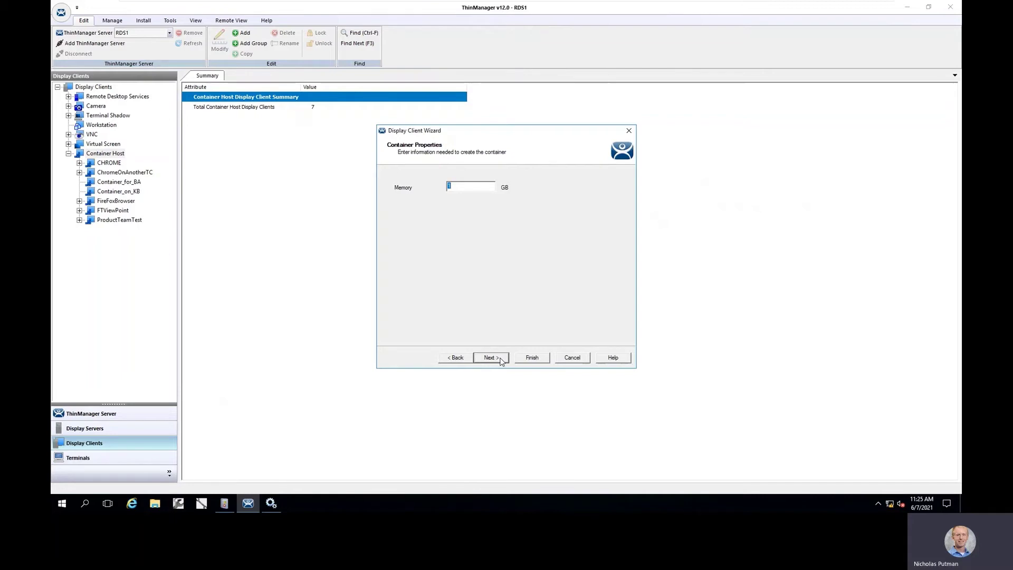
Give the container 2 GB of memory and proceed to the AppLink Path page.
{"action": "type", "text": "2"}
{"action": "left_click", "coordinate": [491, 357]}
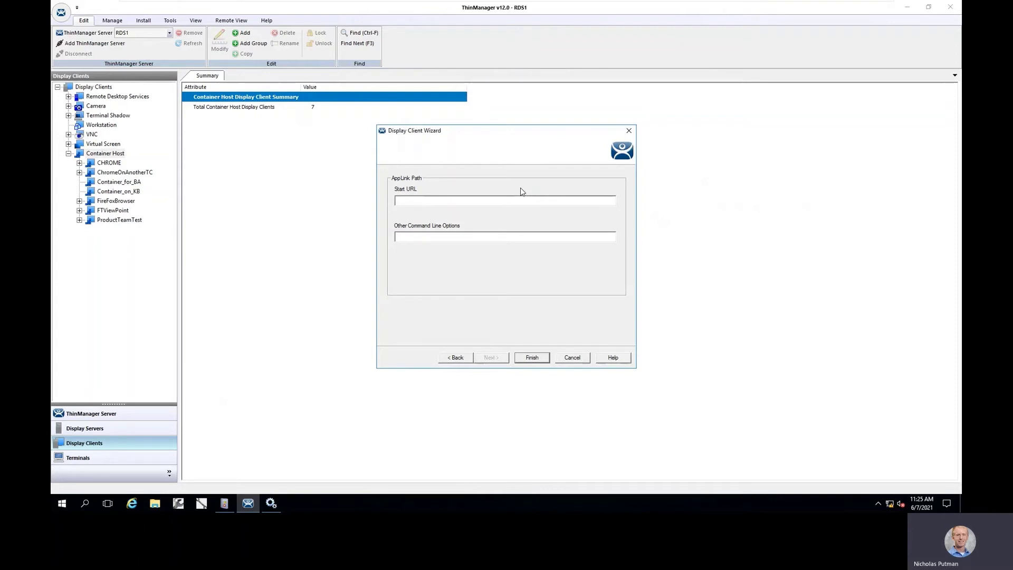
Enter Start URL 10.6.10.50/FTVP and finish creating the Demo client.
{"action": "type", "text": "10.6.10.50/FTVP"}
{"action": "left_click", "coordinate": [532, 357]}
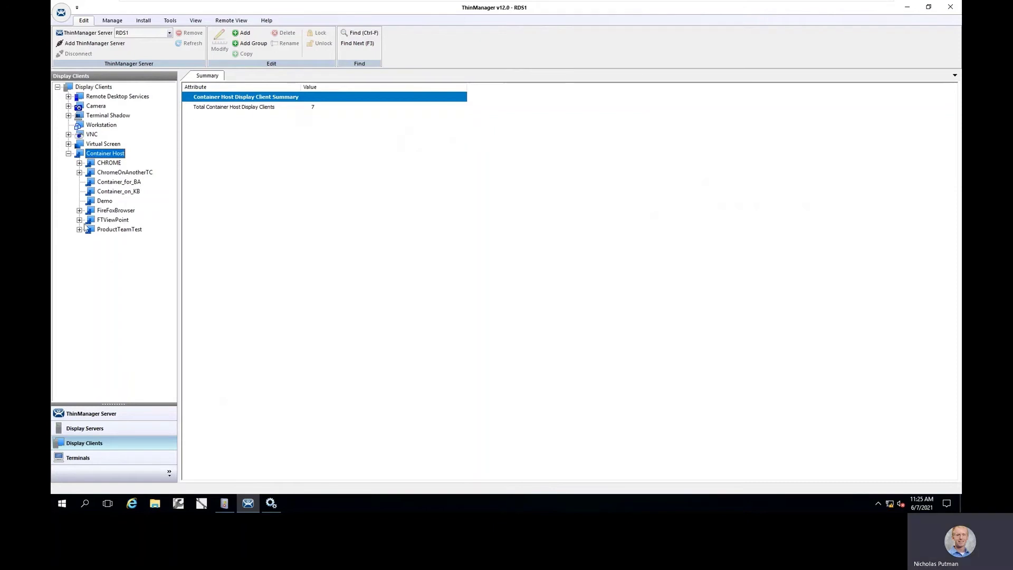
Expand the Rotated4K, Desktop, ISA101Demo and VirtualScreen nodes in Terminals, then open 6200T-KB's configuration.
{"action": "left_click", "coordinate": [73, 459]}
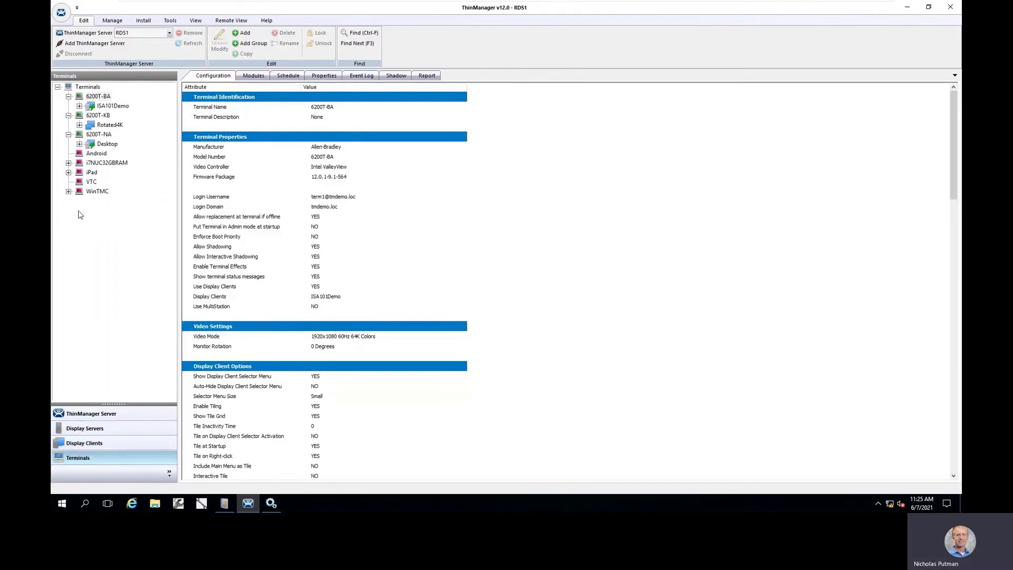
{"action": "left_click", "coordinate": [80, 144]}
{"action": "left_click", "coordinate": [79, 125]}
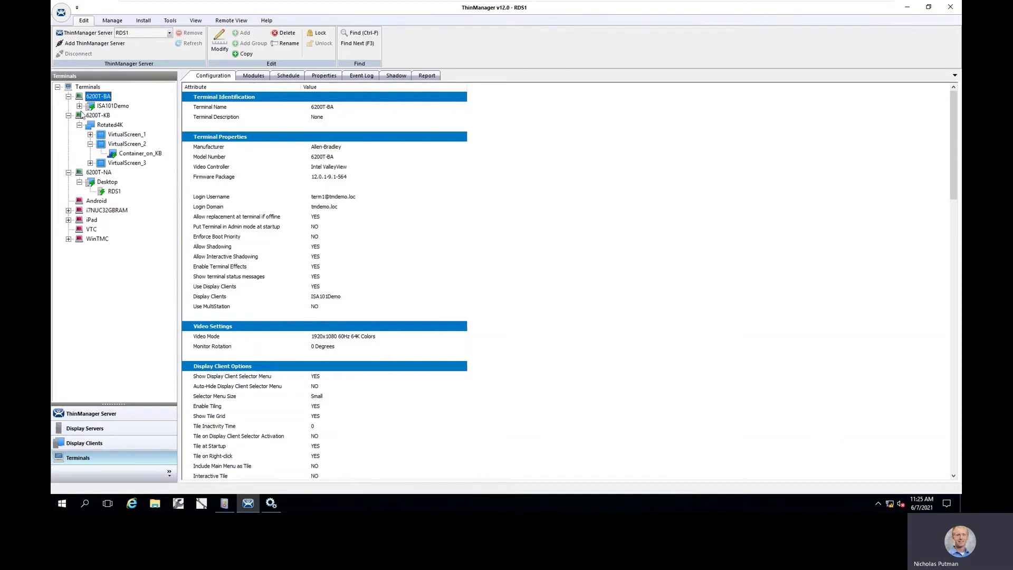
{"action": "left_click", "coordinate": [80, 107]}
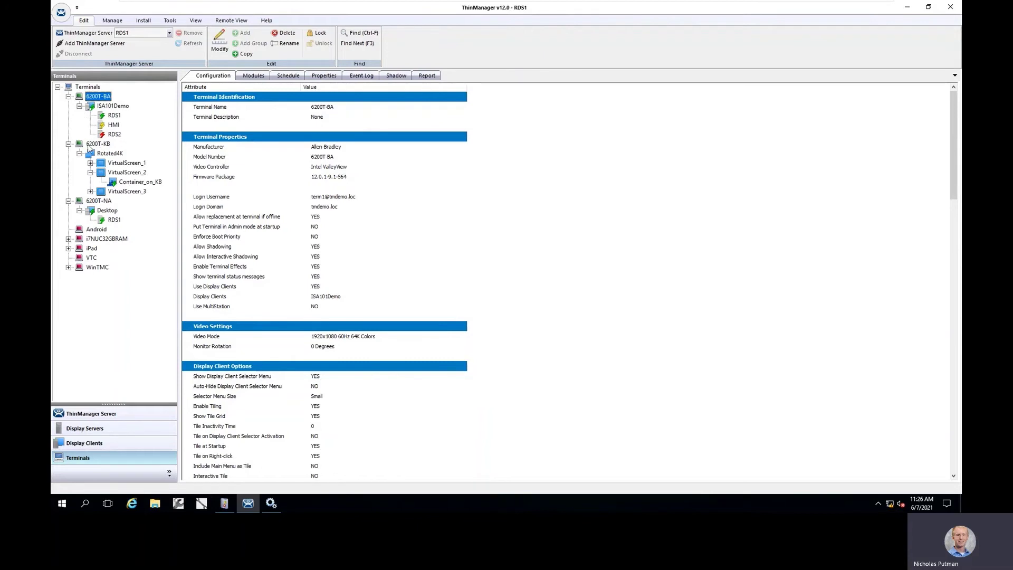
{"action": "left_click", "coordinate": [90, 163]}
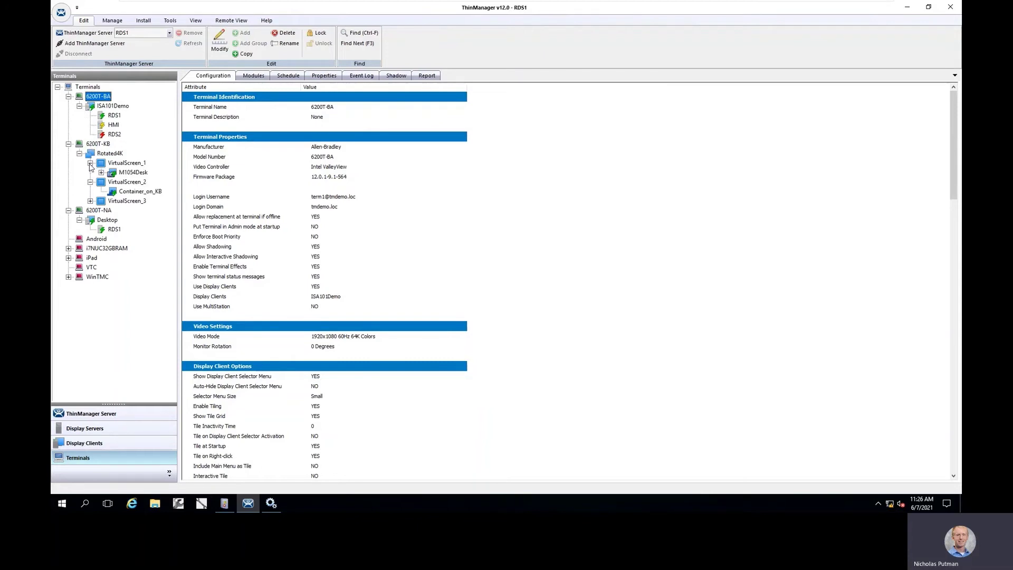
{"action": "left_click", "coordinate": [91, 201]}
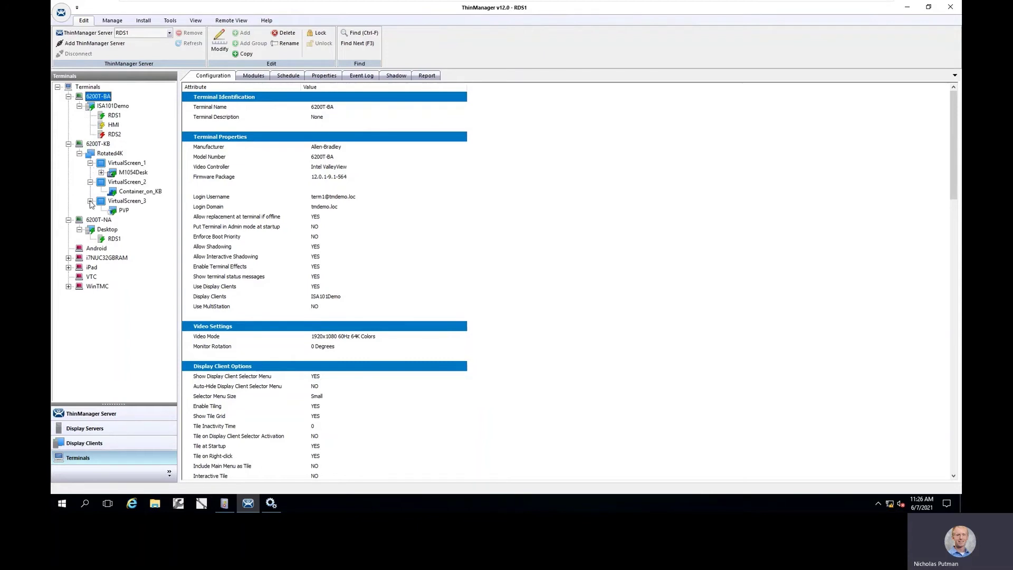
{"action": "left_click", "coordinate": [98, 144]}
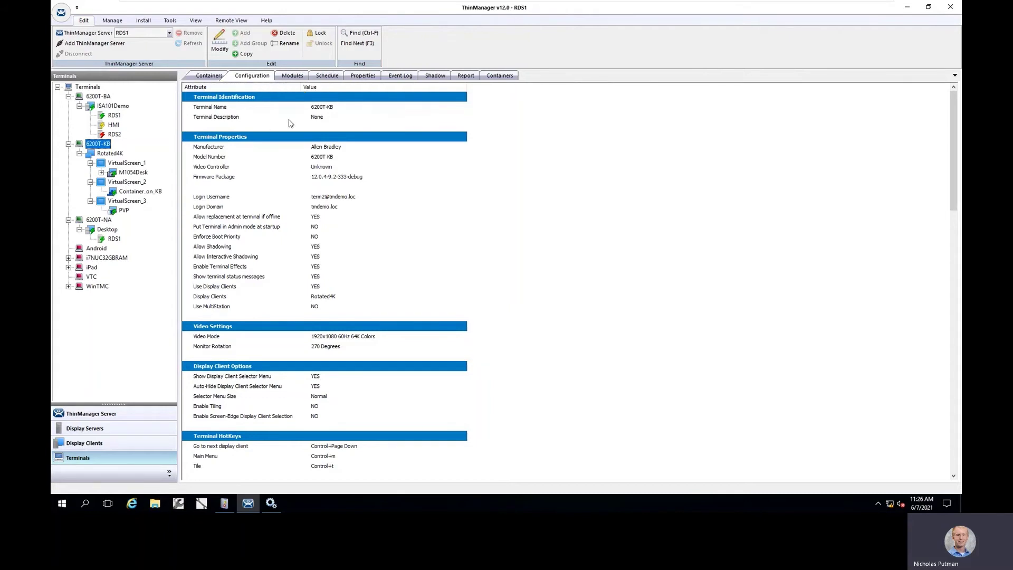
Shadow terminal 6200T-KB and watch its camera feed, web-based HMI and dark HMI screen.
{"action": "left_click", "coordinate": [439, 75]}
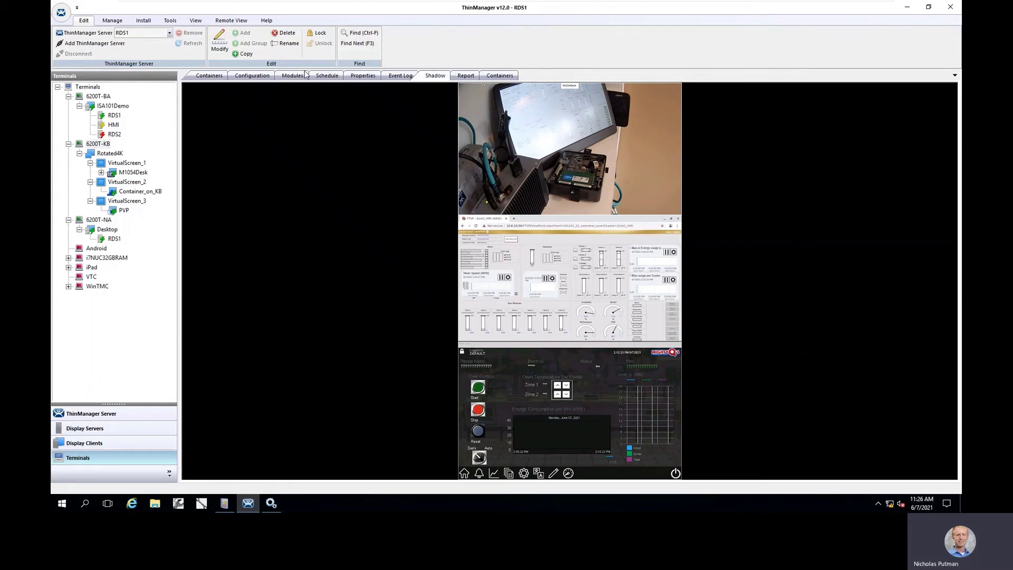
{"action": "left_click", "coordinate": [374, 79]}
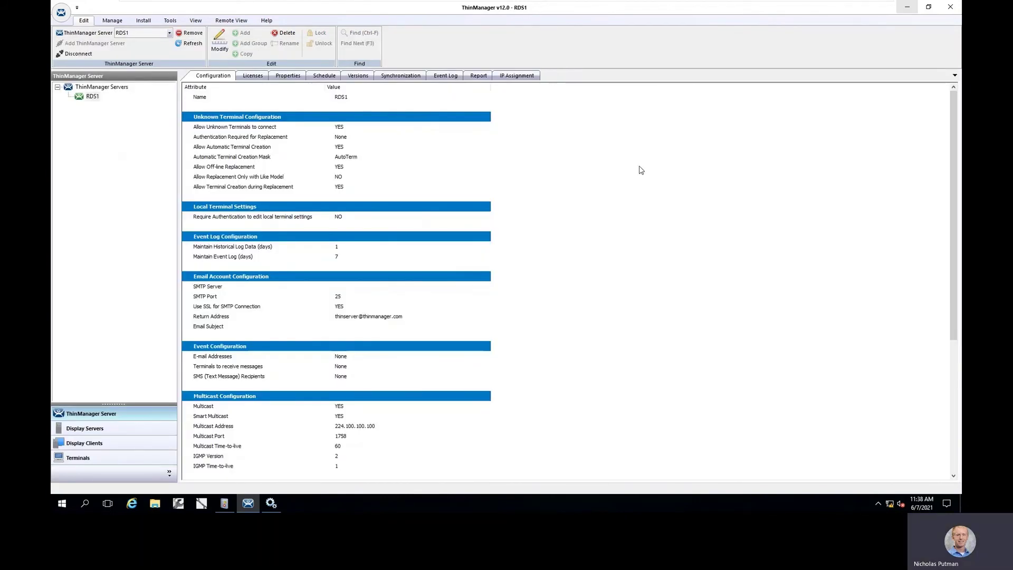
Step RDS1's Server Configuration Wizard to SysLog Configuration, then check the ThinServer Started event in Event Viewer.
{"action": "double_click", "coordinate": [94, 98]}
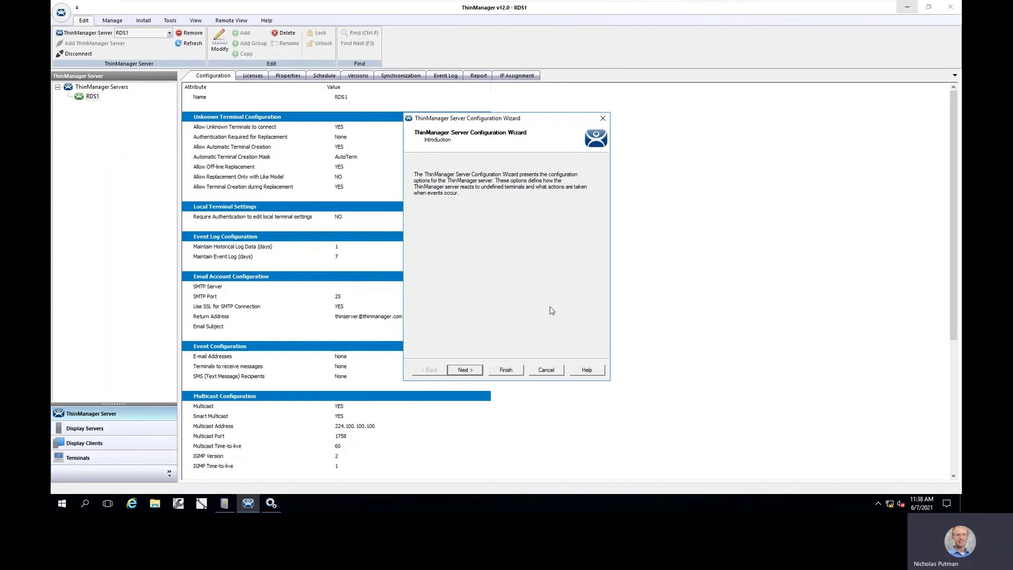
{"action": "left_click", "coordinate": [471, 373]}
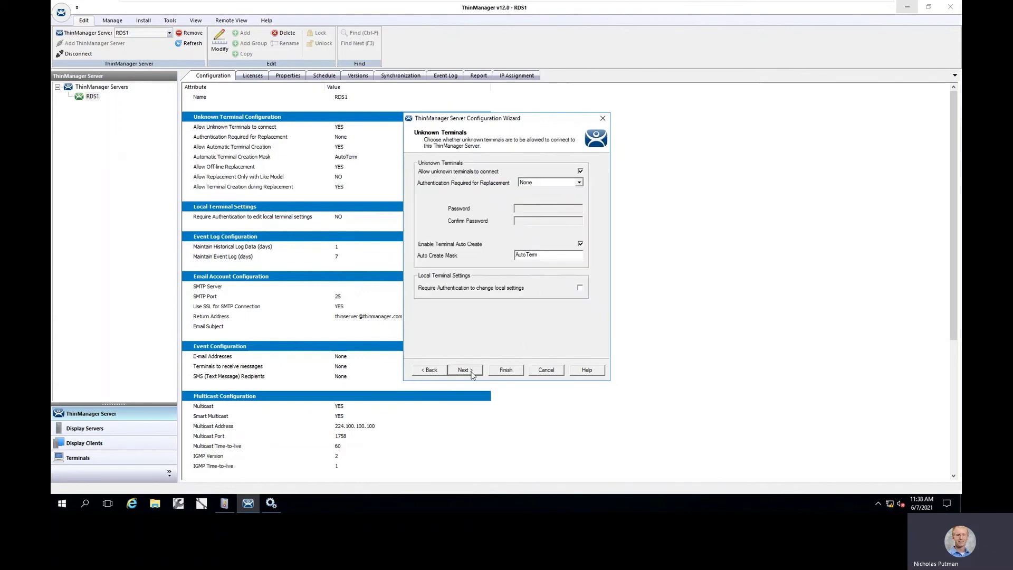
{"action": "left_click", "coordinate": [471, 371]}
{"action": "left_click", "coordinate": [471, 372]}
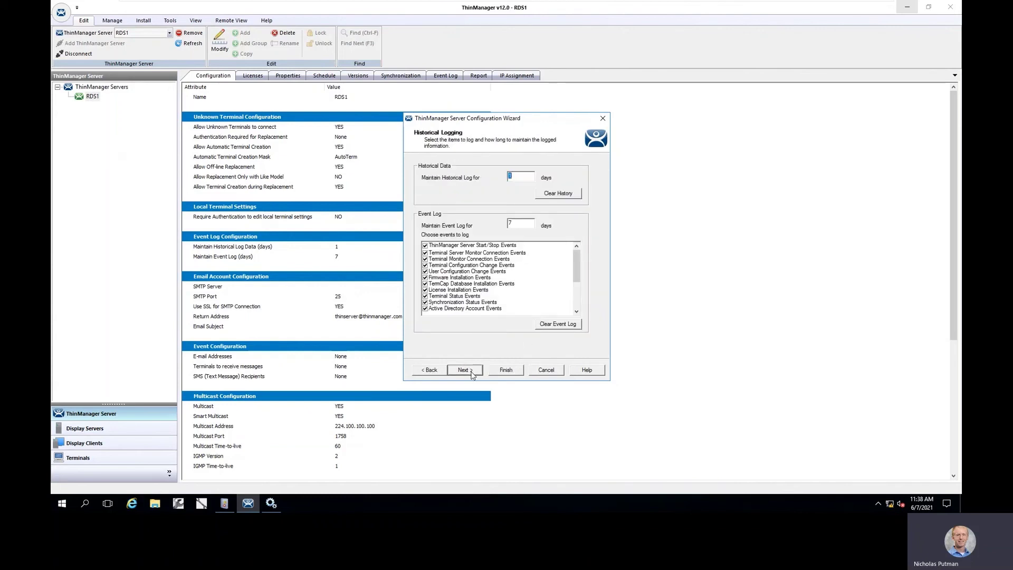
{"action": "left_click", "coordinate": [471, 372]}
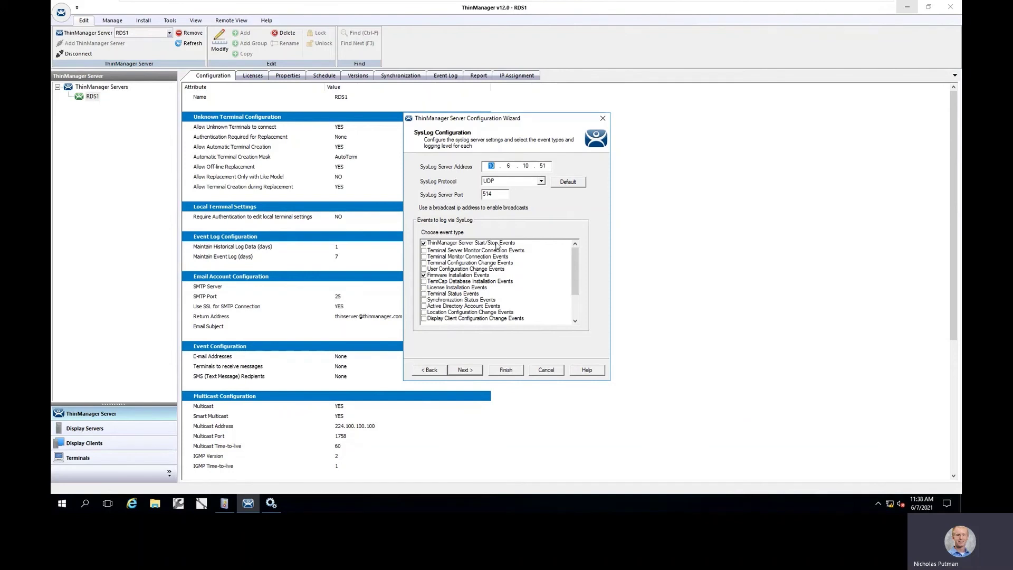
{"action": "left_click", "coordinate": [222, 505]}
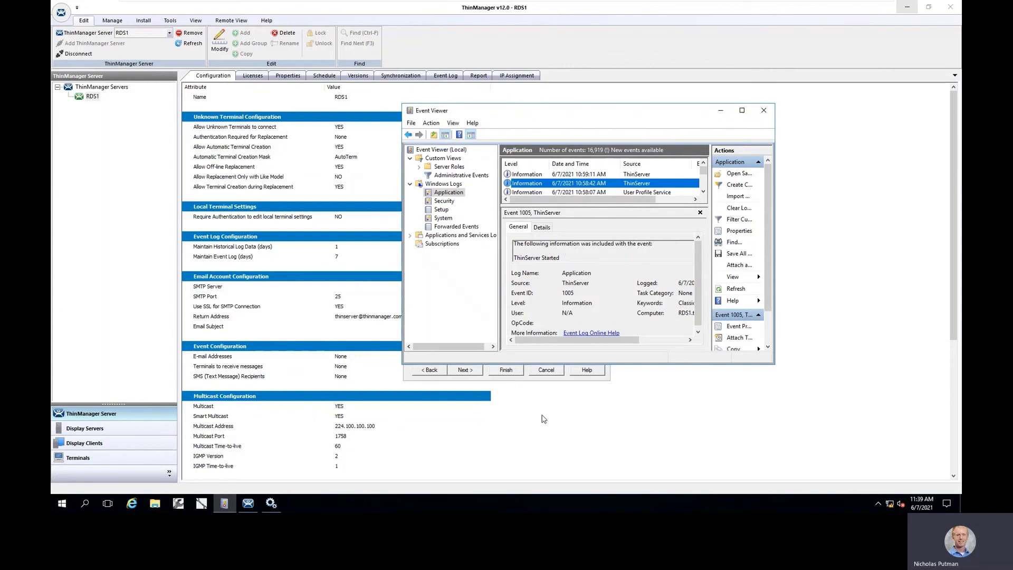
Page the Server Configuration Wizard from SysLog through schedule, security groups, events and recipients to Database Management.
{"action": "left_click", "coordinate": [606, 384]}
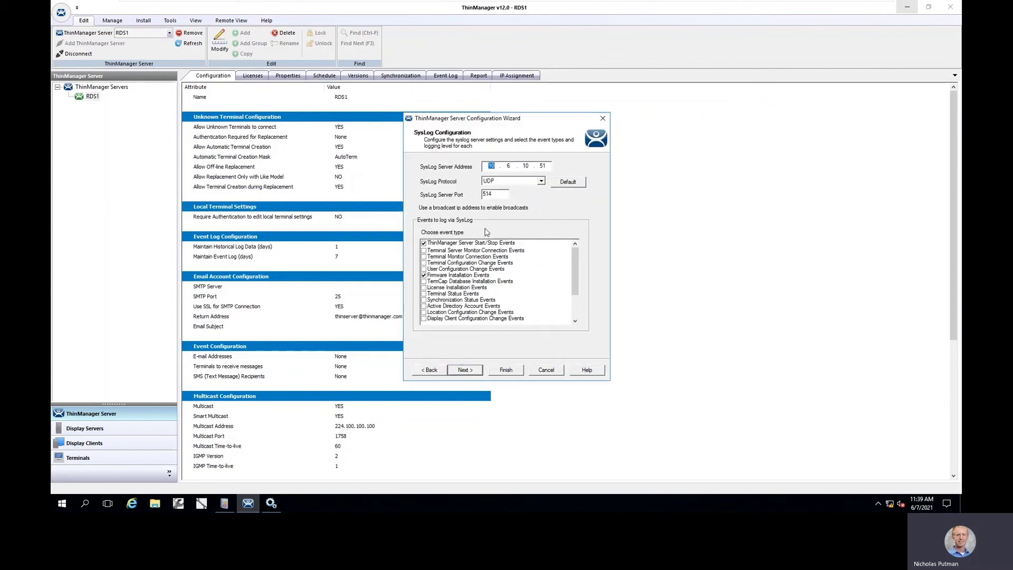
{"action": "left_click", "coordinate": [474, 372]}
{"action": "left_click", "coordinate": [475, 372]}
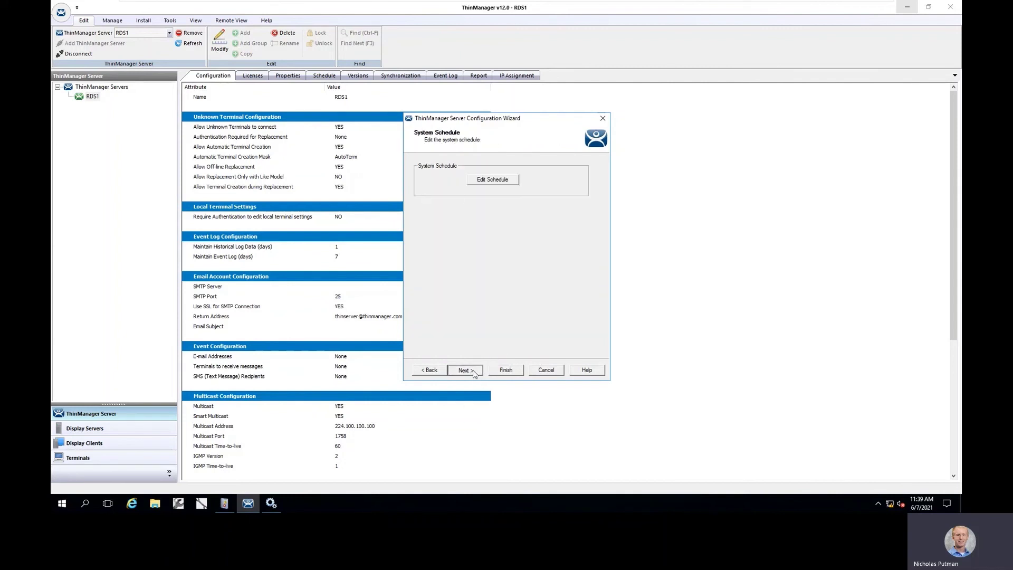
{"action": "left_click", "coordinate": [474, 372]}
{"action": "left_click", "coordinate": [474, 373]}
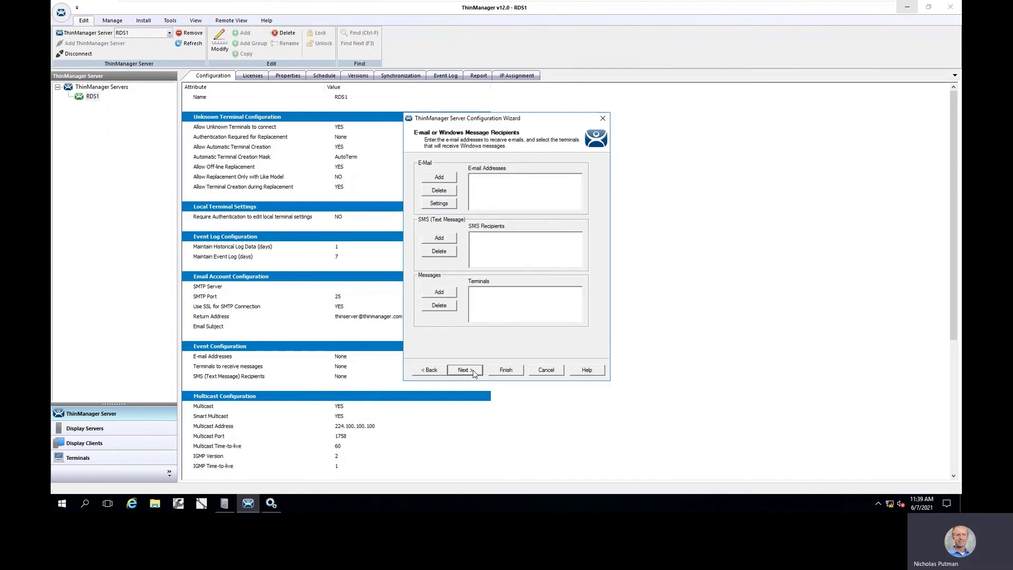
{"action": "left_click", "coordinate": [474, 372]}
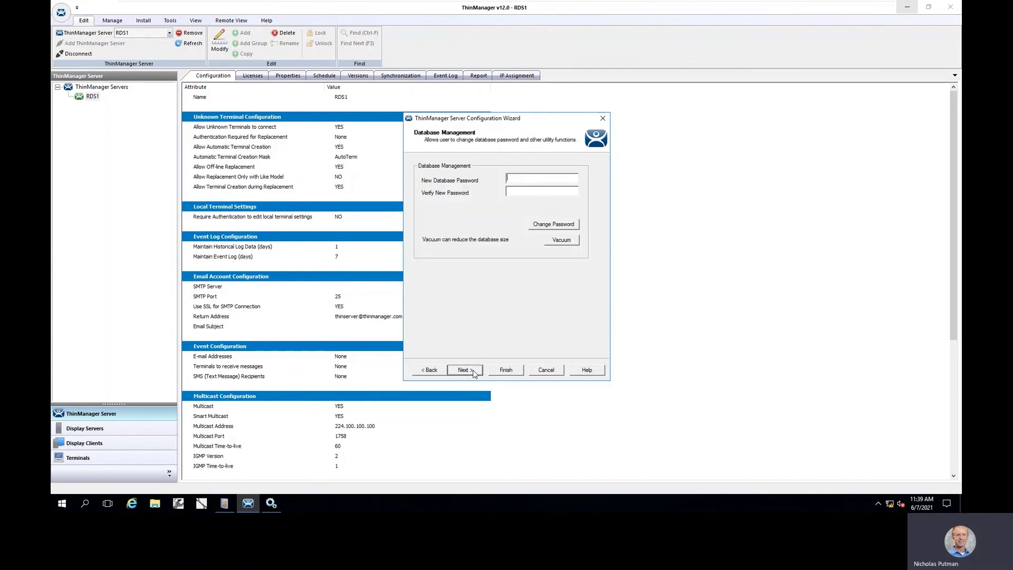